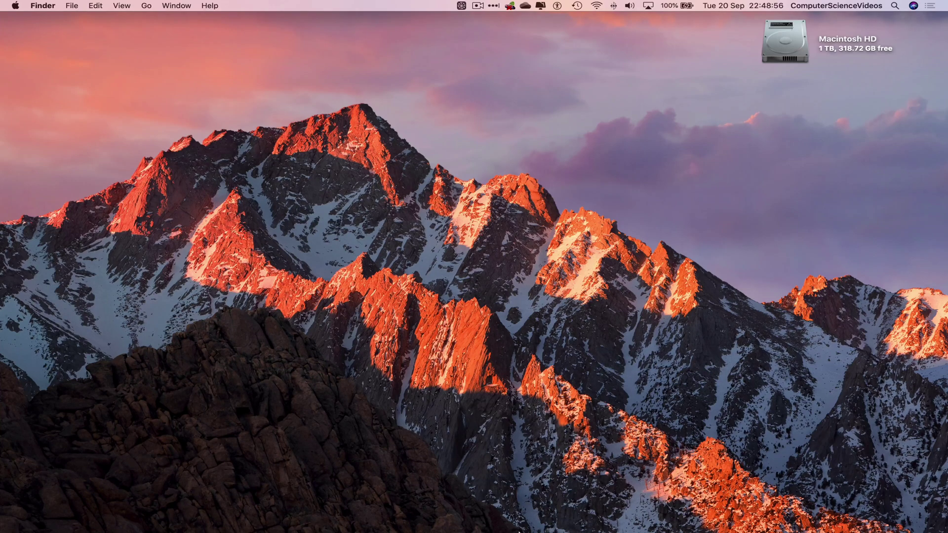
Launch Google Chrome from the Web Browsing folder in Launchpad
left_click(113, 516)
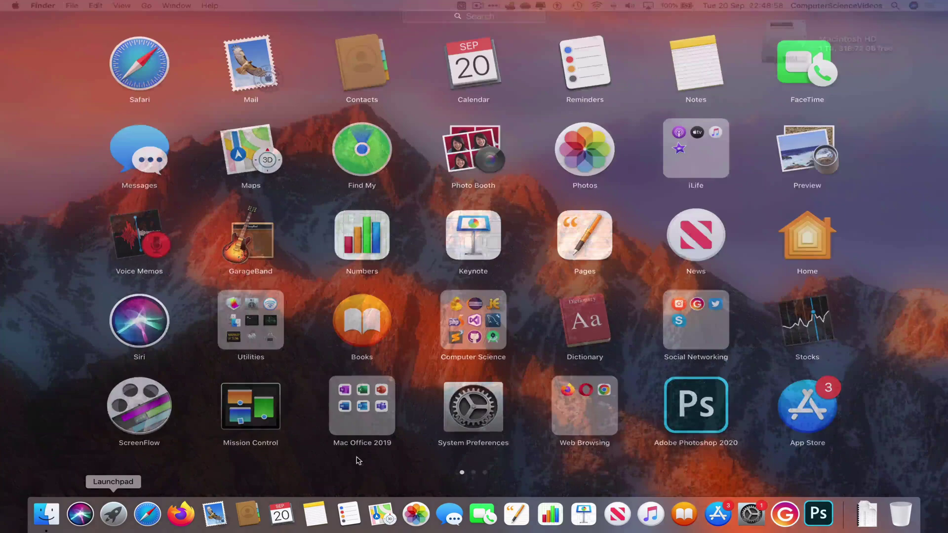
left_click(581, 371)
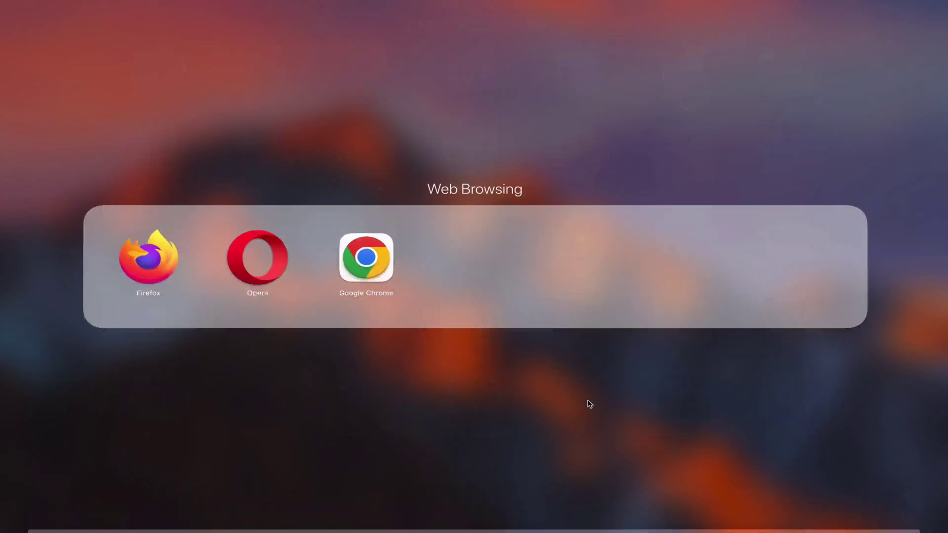
left_click(360, 263)
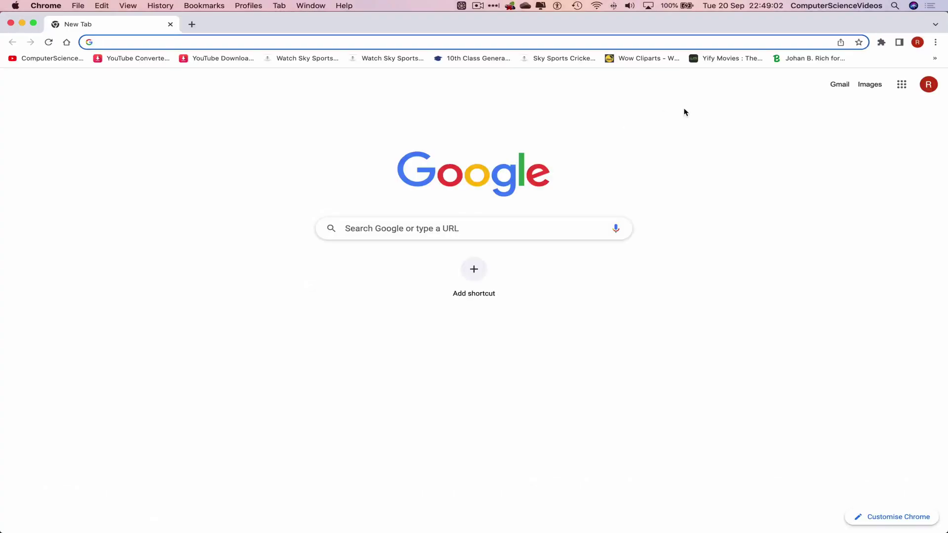
type("office.com")
Go to office.com and open the 'Computer Science Videos - Notes' notebook from All apps
key("Return")
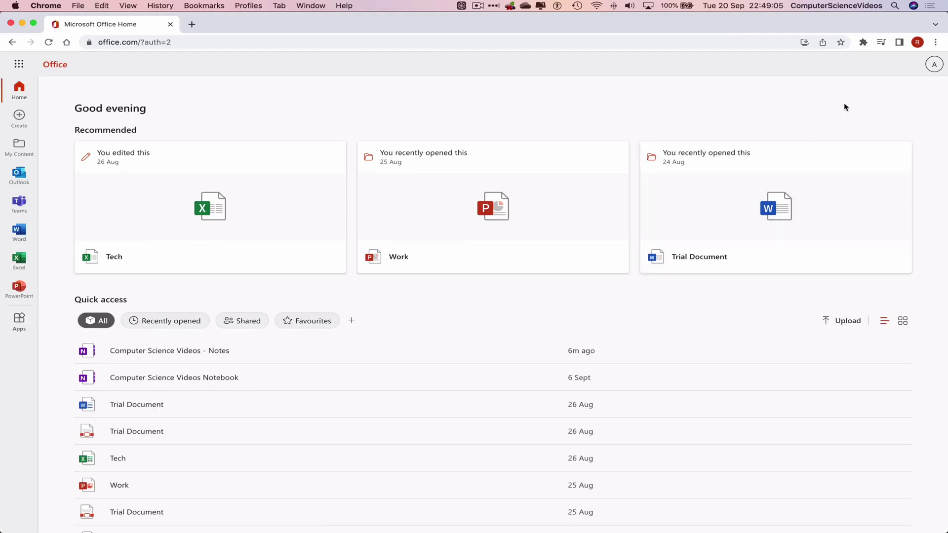
left_click(17, 64)
left_click(45, 298)
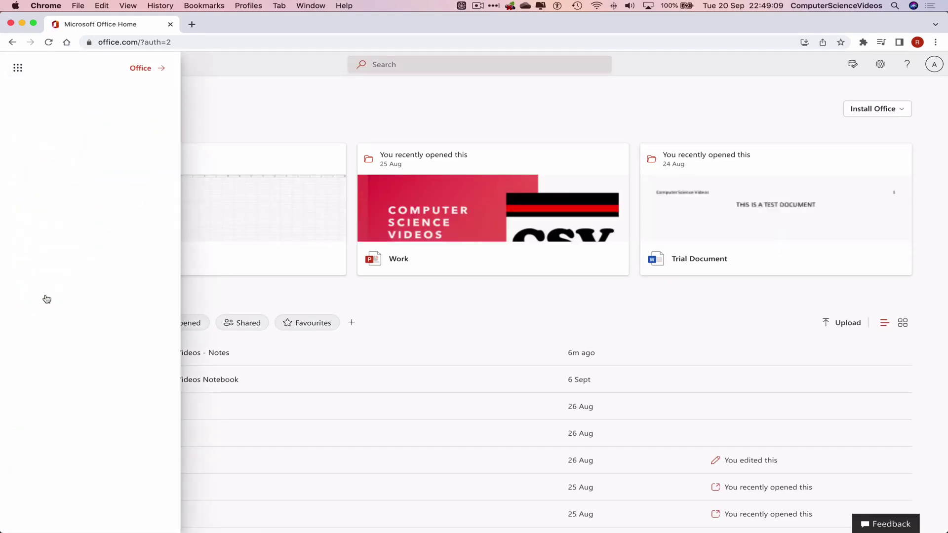
scroll(59, 293, "down", 5)
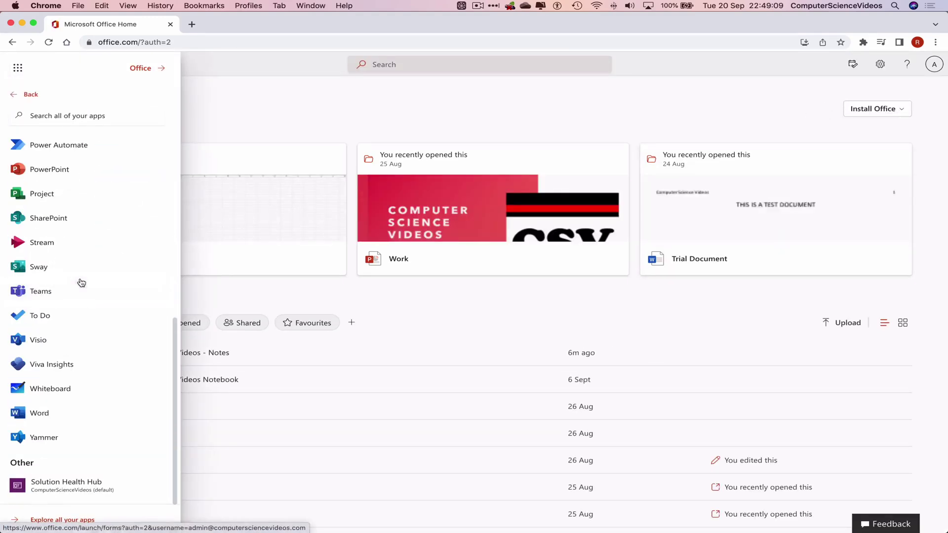
left_click(62, 521)
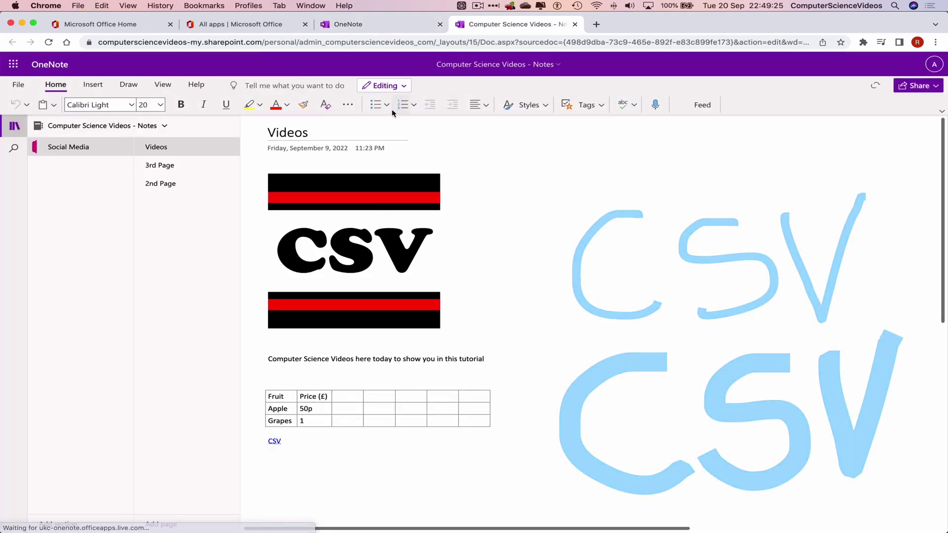
Check the Editing mode options and dismiss them, keeping the Videos page in editing mode
left_click(405, 86)
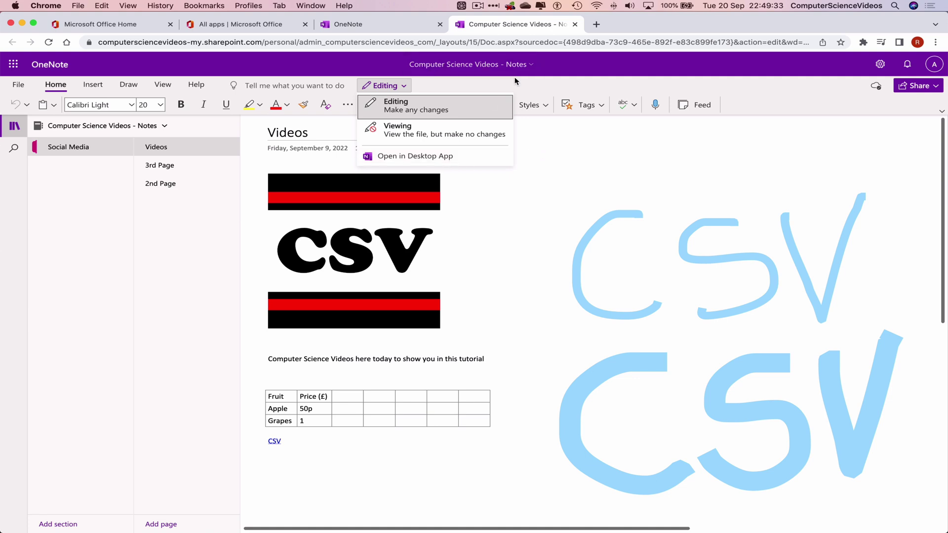
left_click(530, 87)
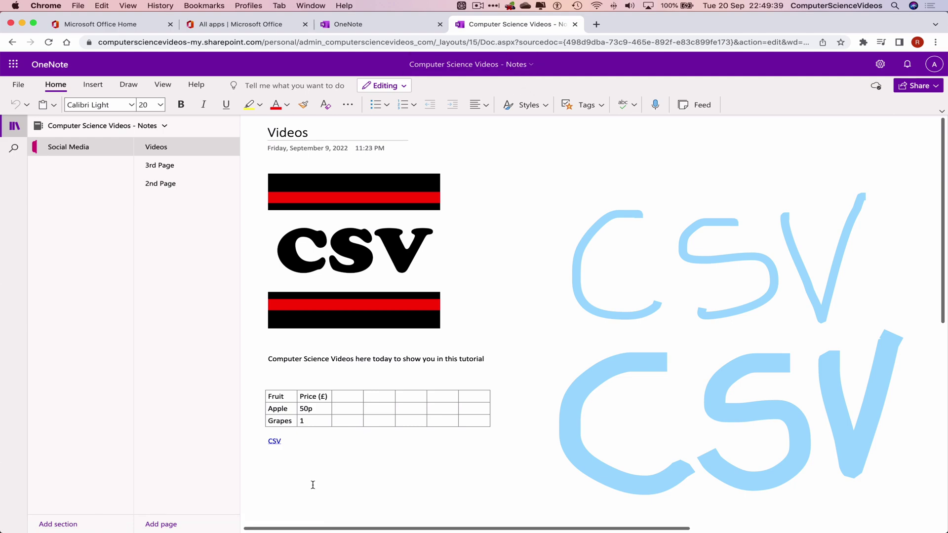
left_click(116, 522)
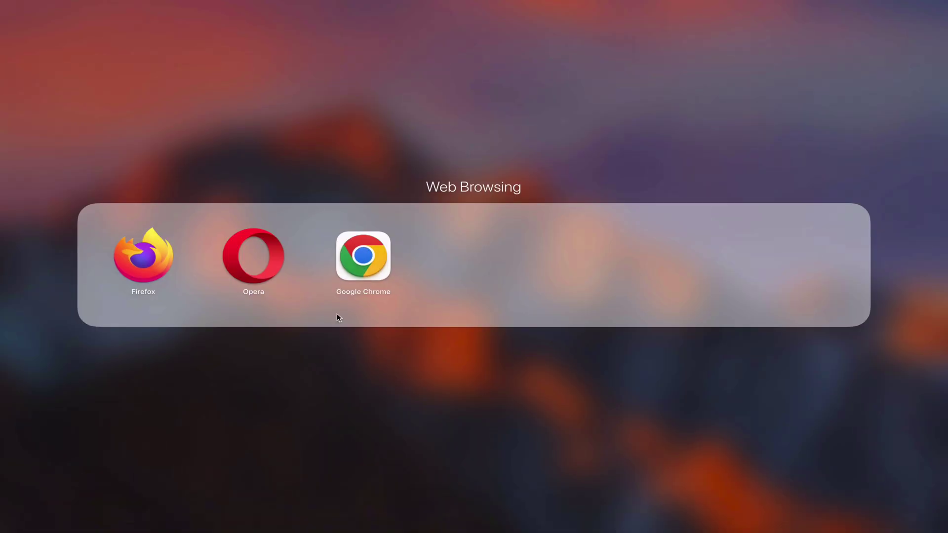
left_click(314, 368)
left_click(376, 410)
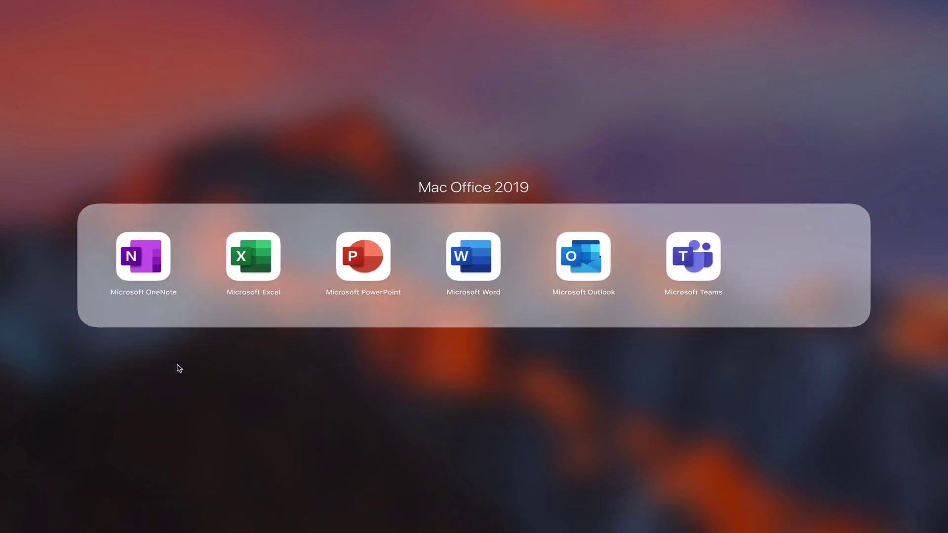
left_click(180, 367)
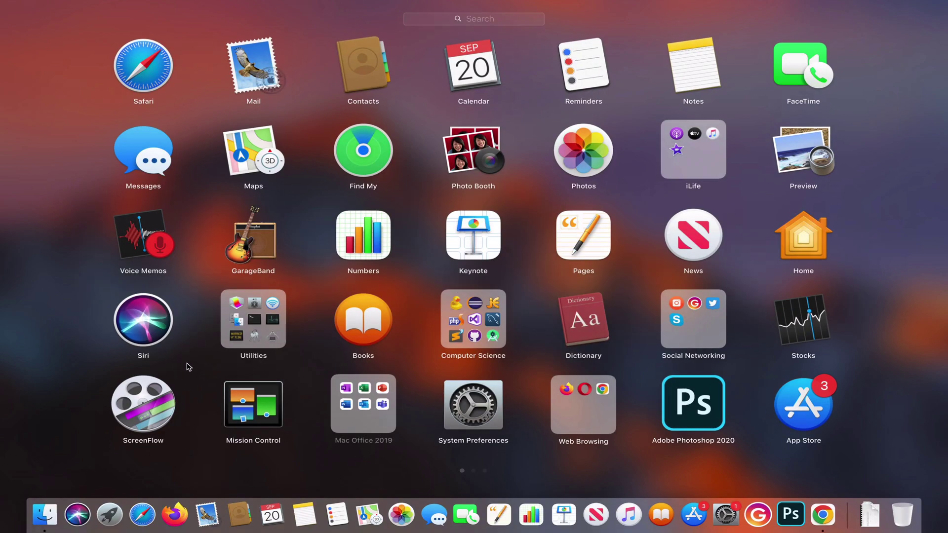
Open the notebook with Editing > Open in Desktop App, always allowing OneNote links
left_click(304, 360)
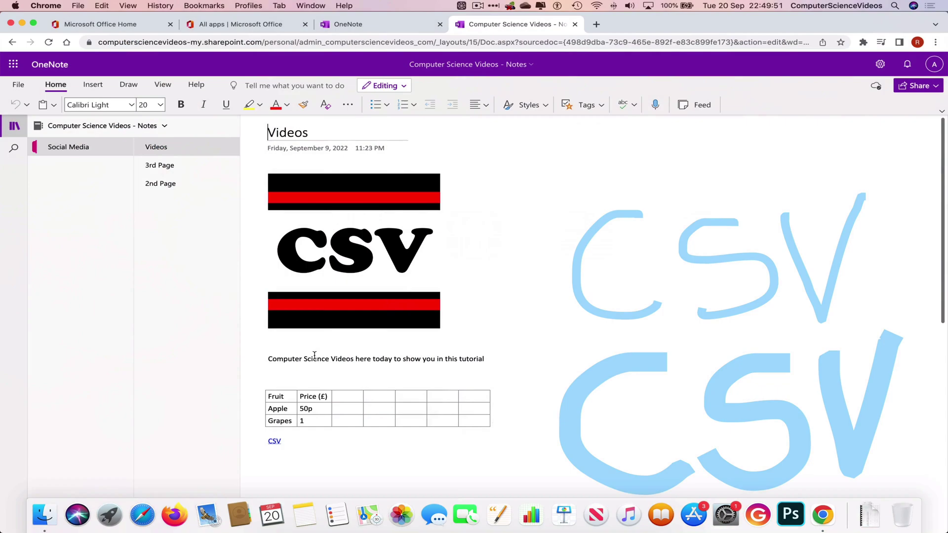
left_click(400, 90)
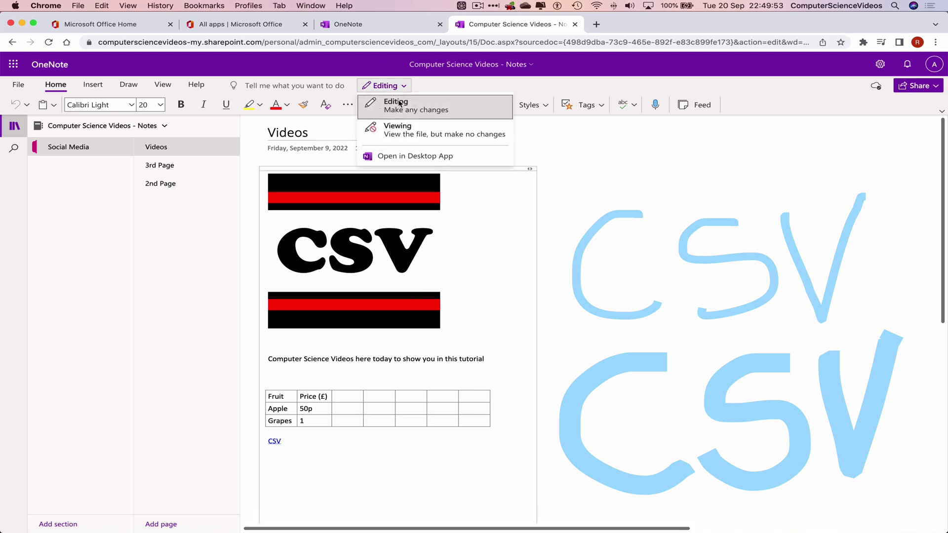
left_click(477, 158)
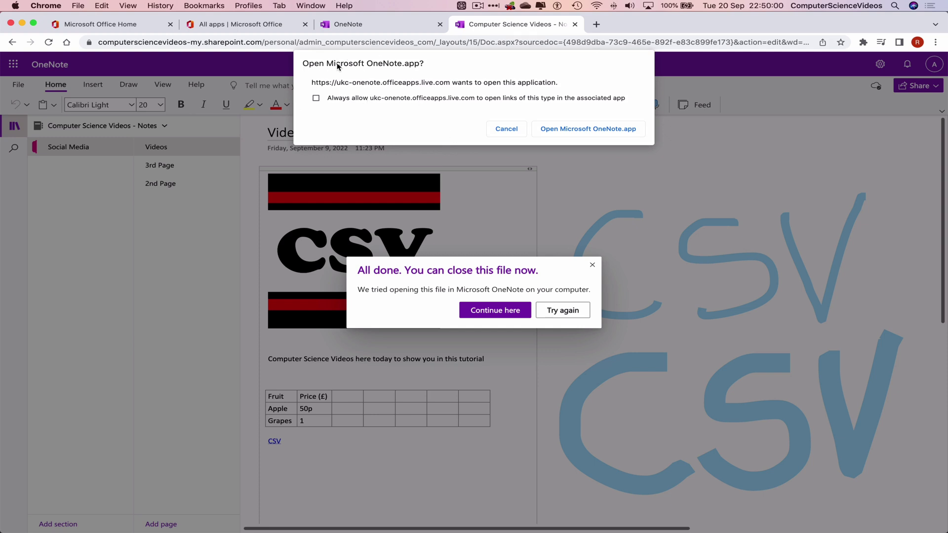
left_click(317, 98)
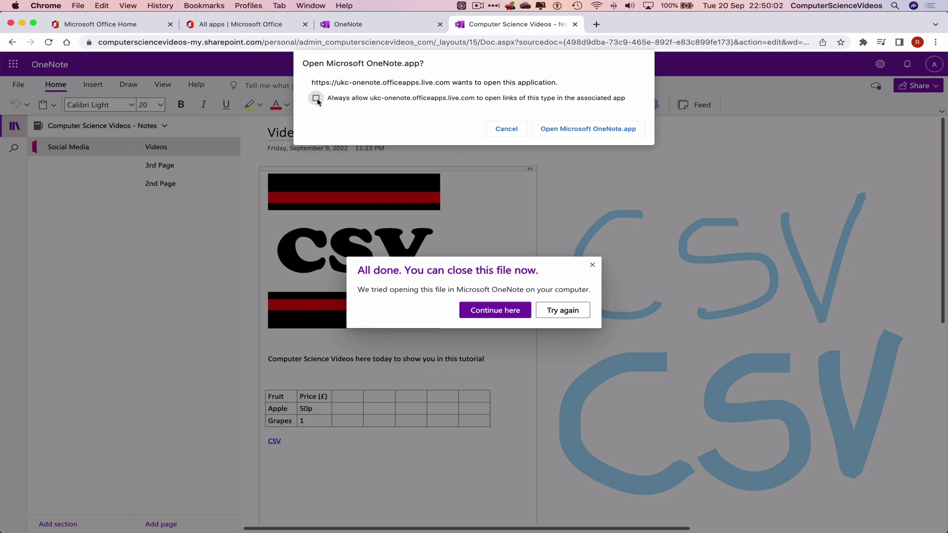
left_click(583, 130)
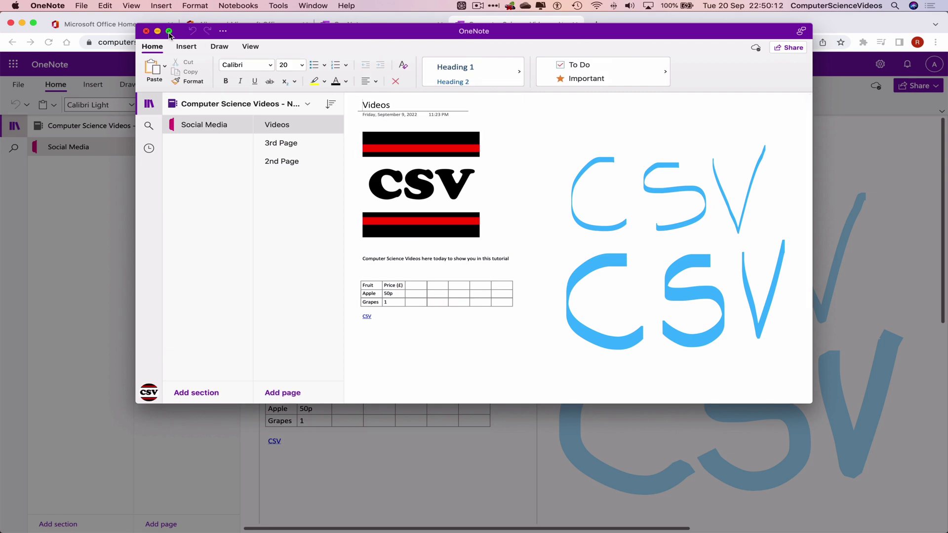
Expand the OneNote desktop window to full screen on the Videos page
left_click(211, 48)
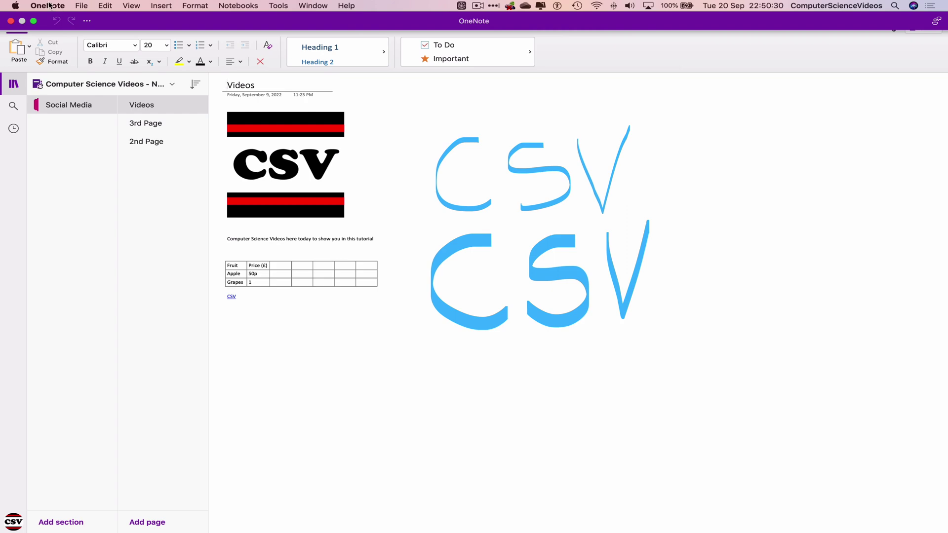
left_click(49, 5)
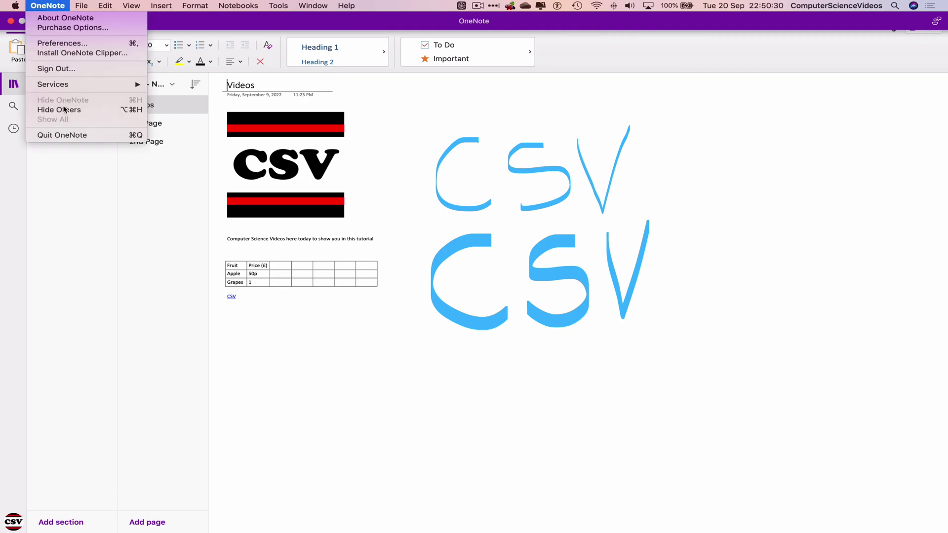
Quit the OneNote desktop app and dismiss the message about opening the file
left_click(76, 137)
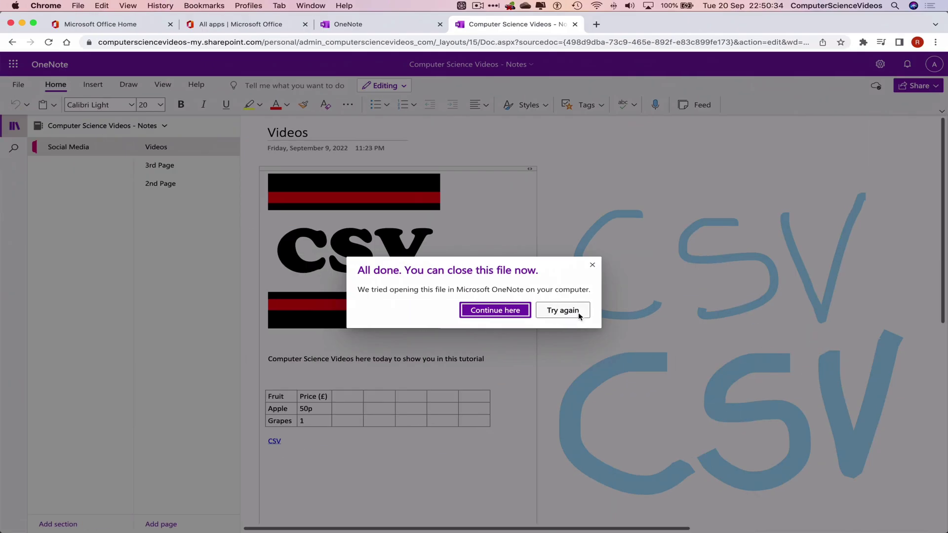
left_click(593, 267)
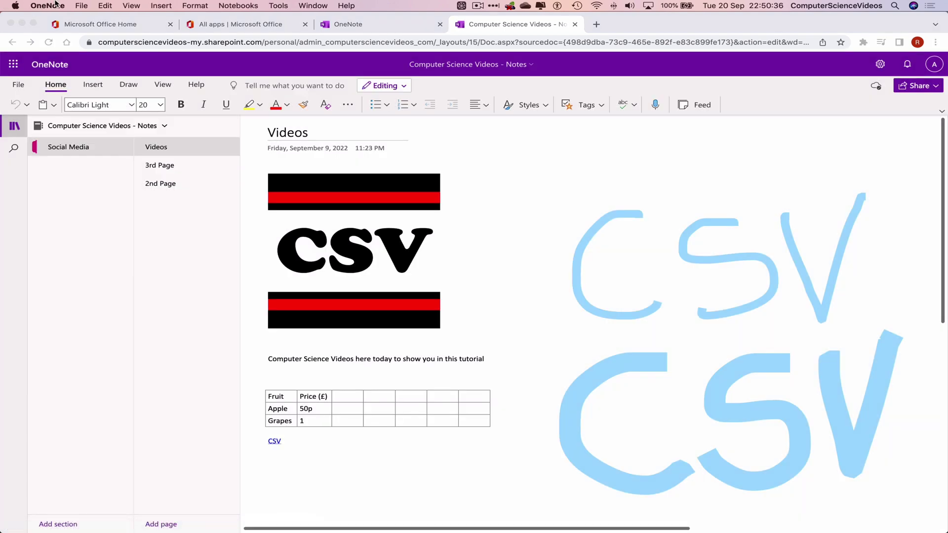
left_click(55, 6)
Quit Google Chrome, leaving only the empty Mac desktop
left_click(95, 150)
left_click(46, 5)
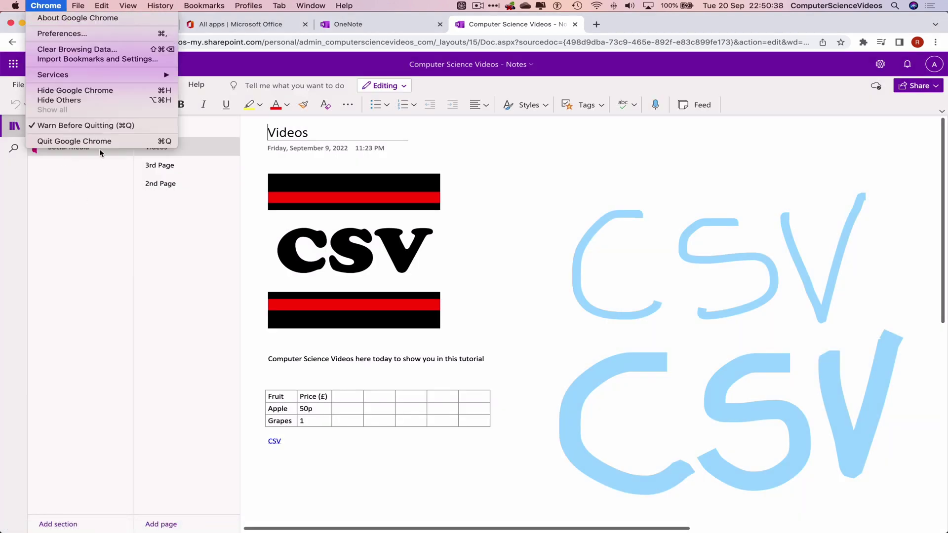
left_click(89, 141)
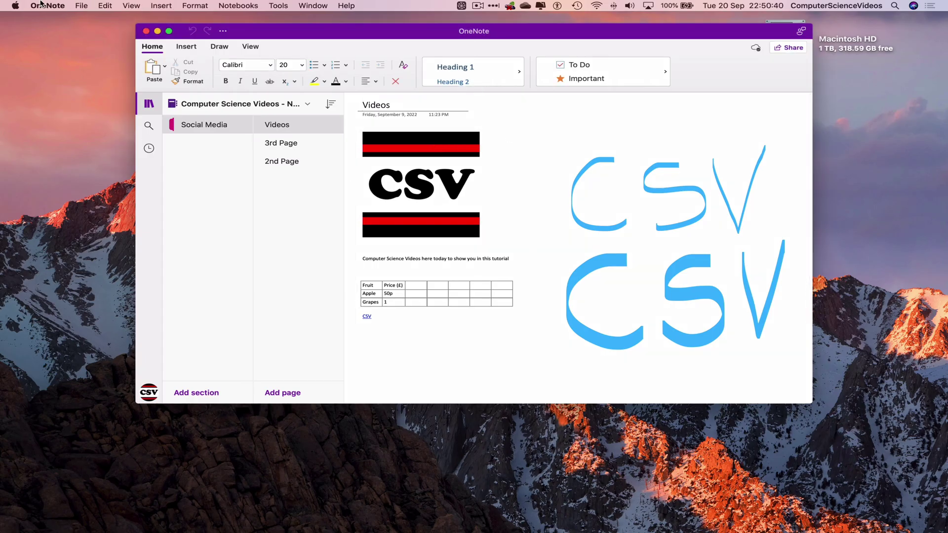
left_click(46, 5)
left_click(107, 136)
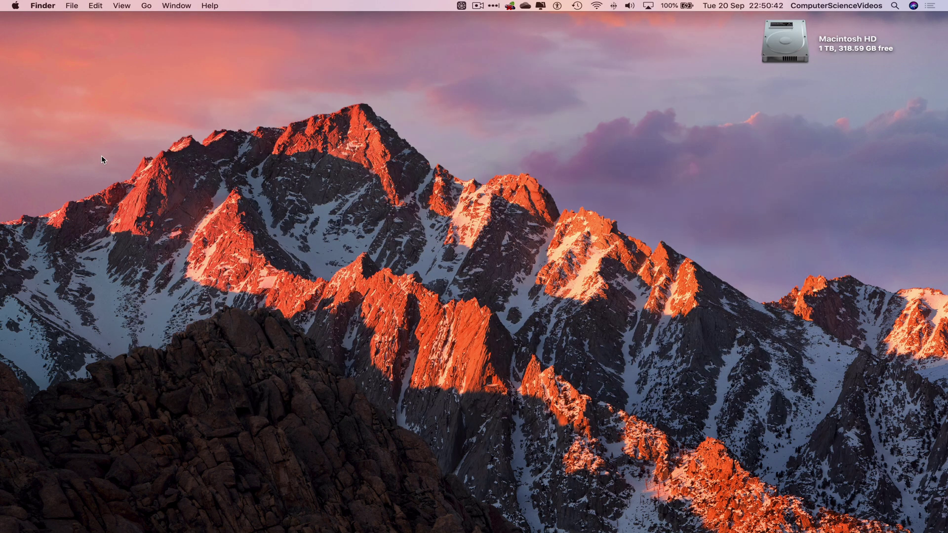